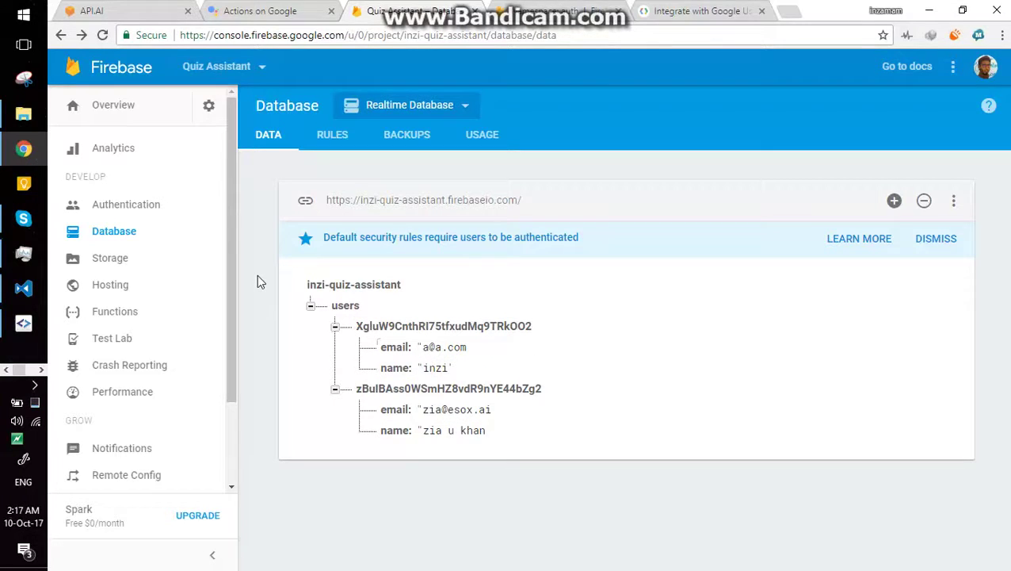
Step: Move from the Realtime Database users records to the Authentication users list
{"action": "left_click", "coordinate": [122, 204]}
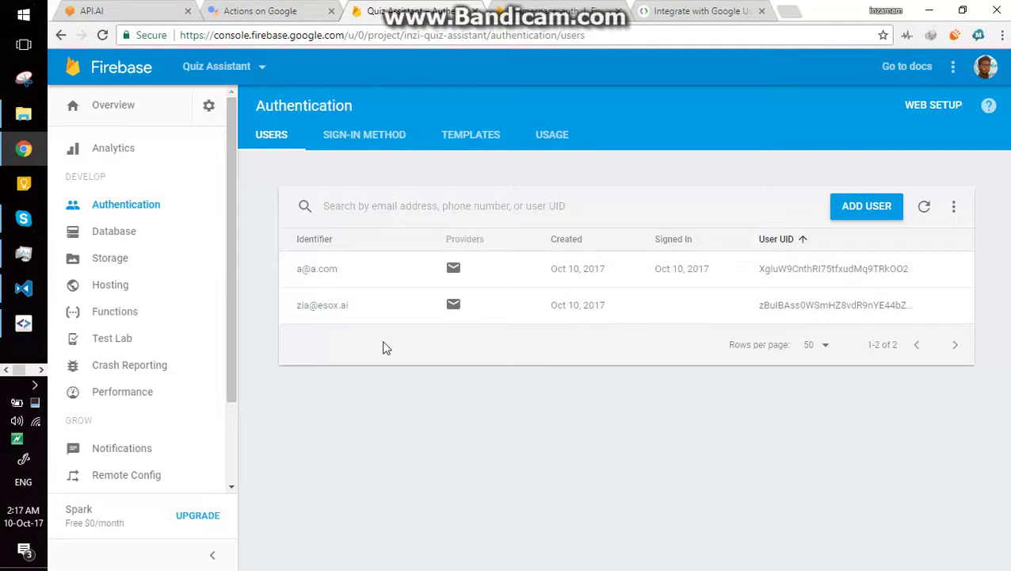
Step: Switch to the Quiz Assistant project in the Actions on Google tab
{"action": "left_click", "coordinate": [300, 6]}
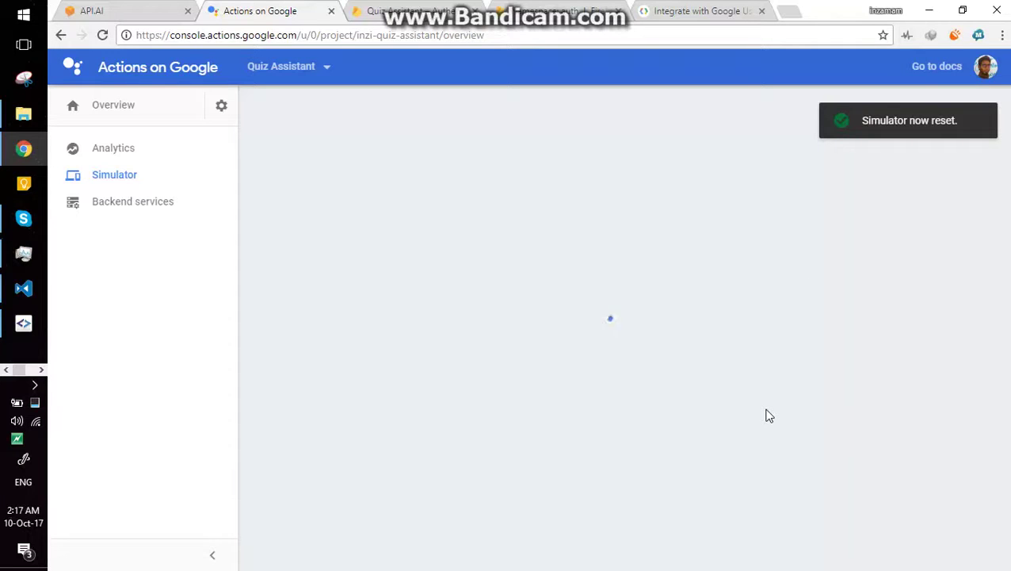
Step: Start TEST DRAFT for Quiz Assistant, check the signed-in account, then switch to the phone mirror
{"action": "scroll", "coordinate": [768, 416], "scroll_direction": "down", "scroll_amount": 2}
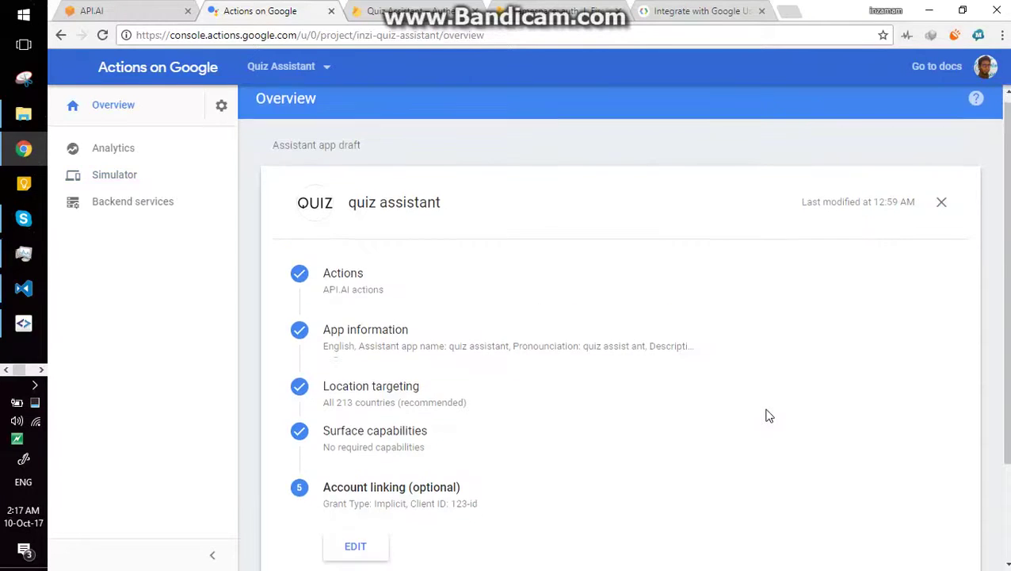
{"action": "left_click", "coordinate": [733, 511]}
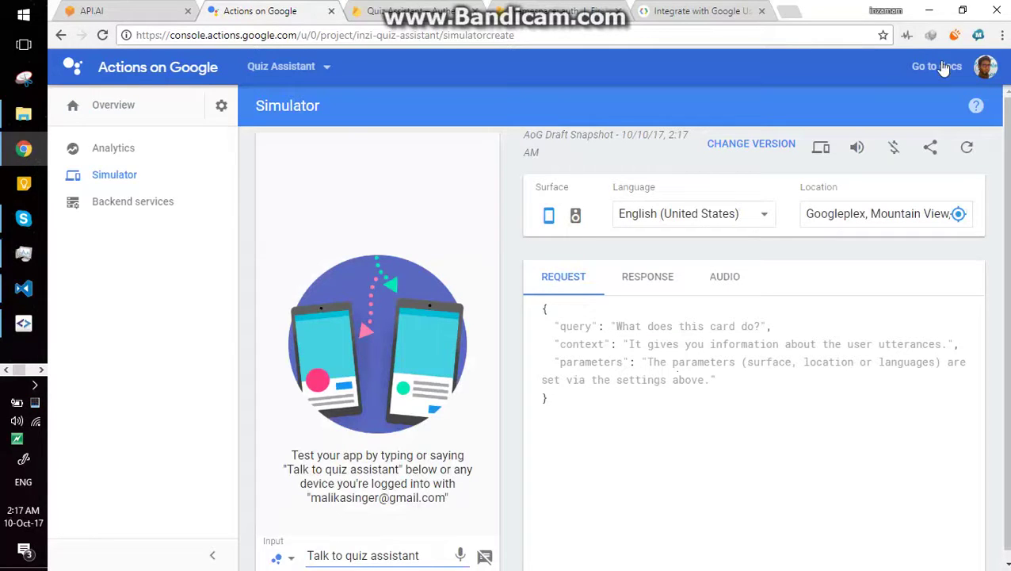
{"action": "left_click", "coordinate": [983, 67]}
{"action": "left_click", "coordinate": [634, 89]}
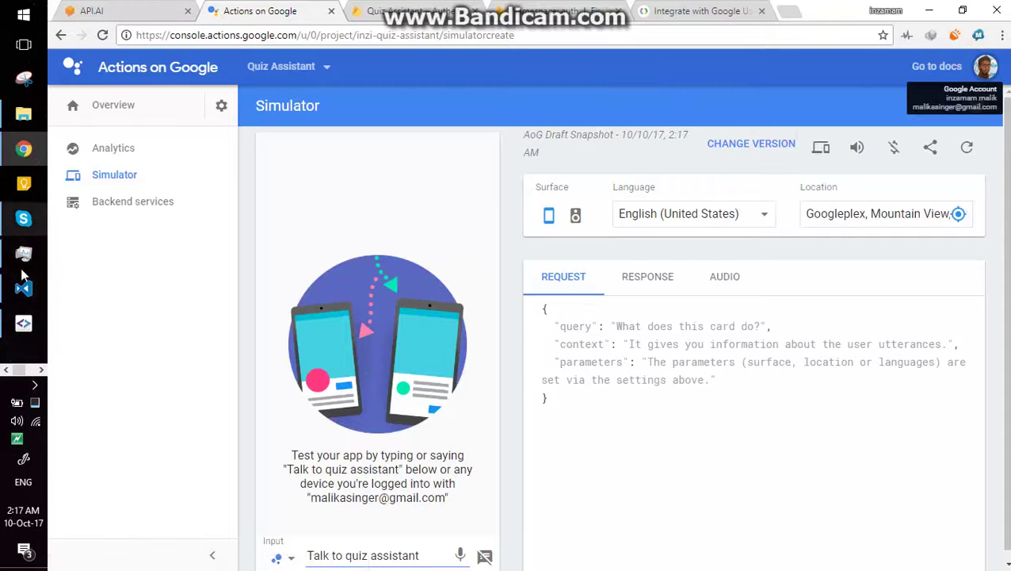
{"action": "key", "text": "alt+Tab"}
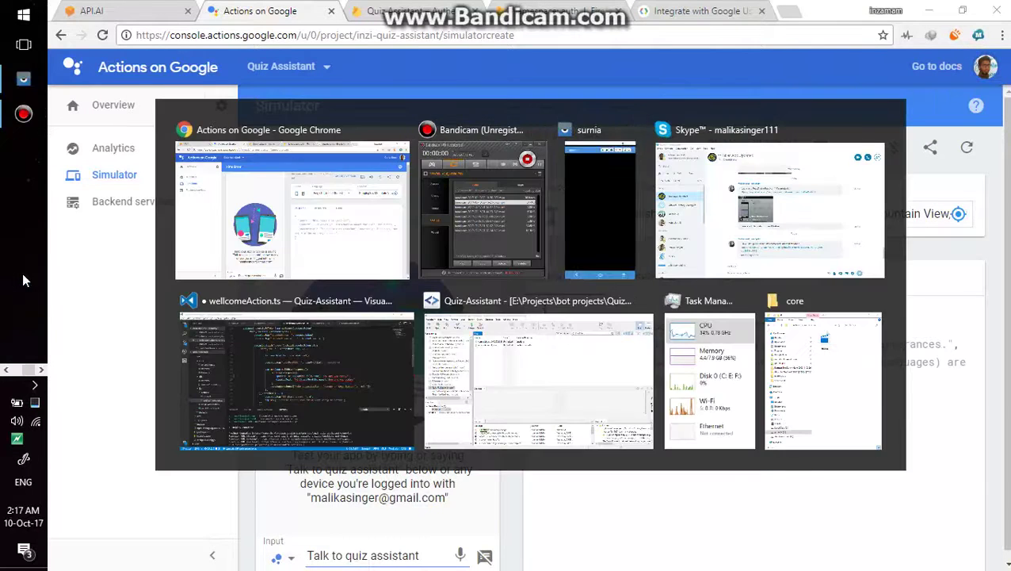
Step: Bring the mirrored phone to the front to start the quiz assistant account-linking conversation
{"action": "key", "text": "Tab"}
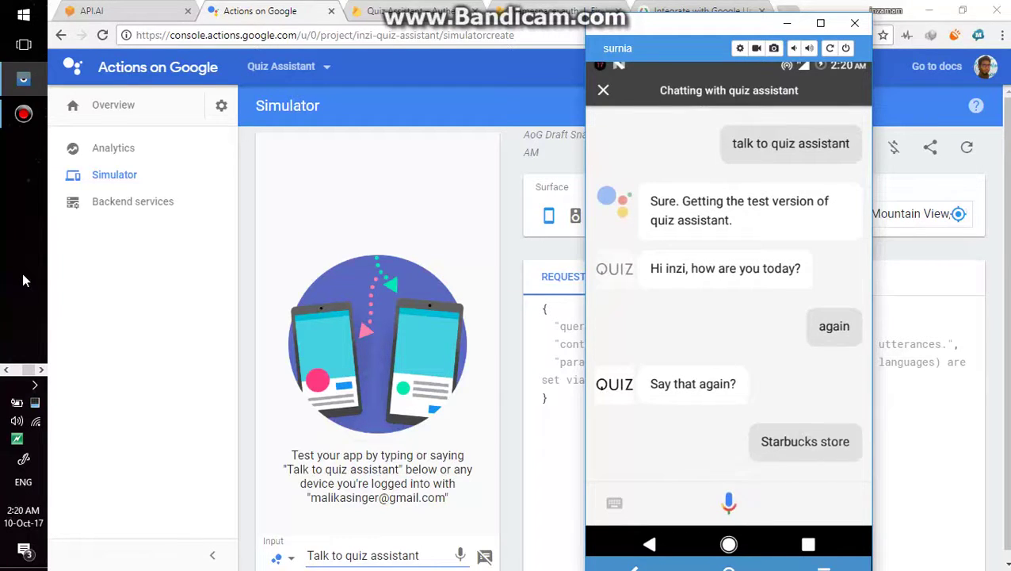
Step: Return to the Quiz Assistant project's Overview page in the Actions on Google console
{"action": "left_click", "coordinate": [442, 158]}
{"action": "left_click", "coordinate": [122, 111]}
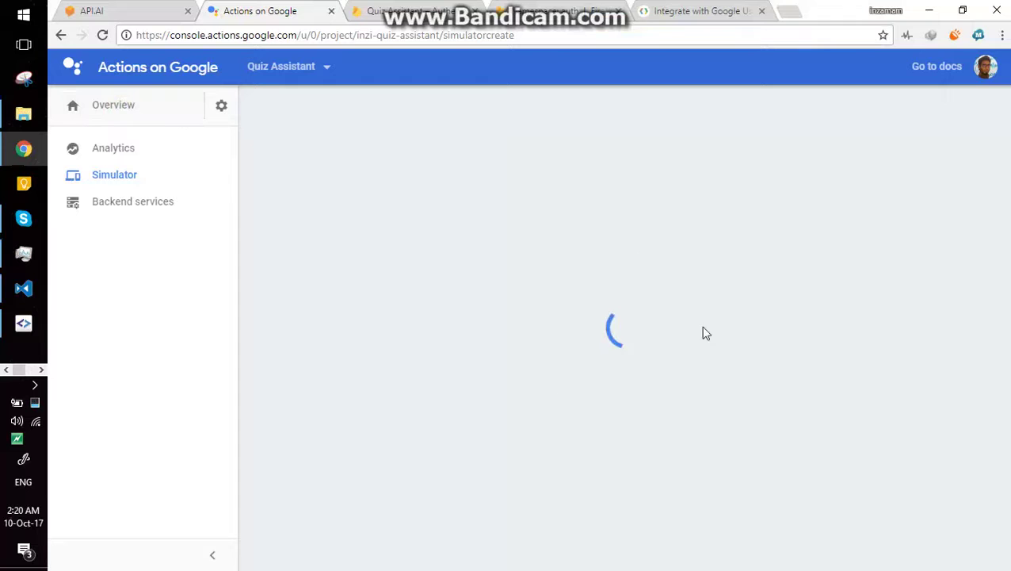
Step: Check Firebase's registered users, then relaunch TEST DRAFT to load the 10/10/17 Simulator snapshot
{"action": "left_click", "coordinate": [411, 6]}
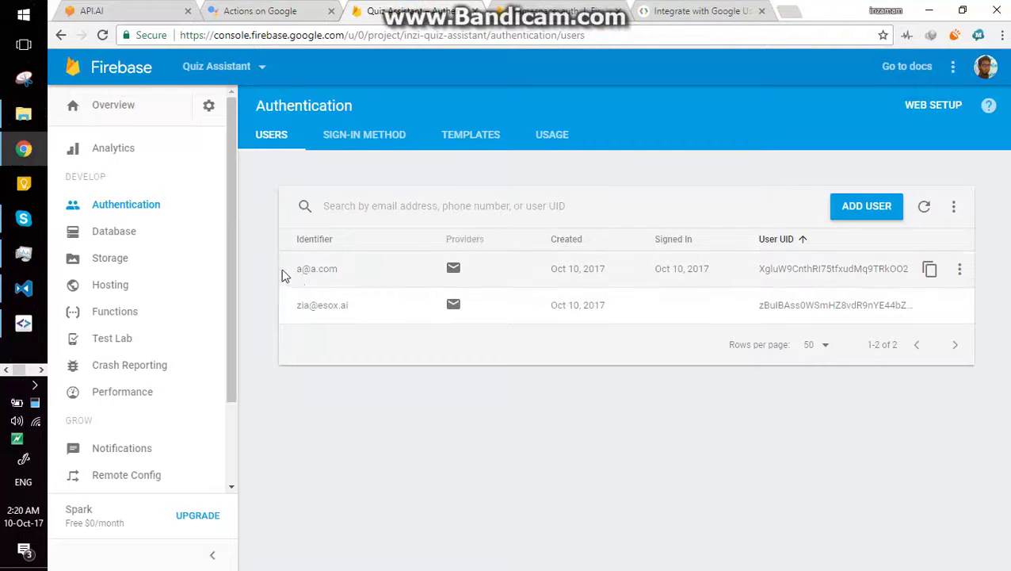
{"action": "left_click", "coordinate": [271, 6]}
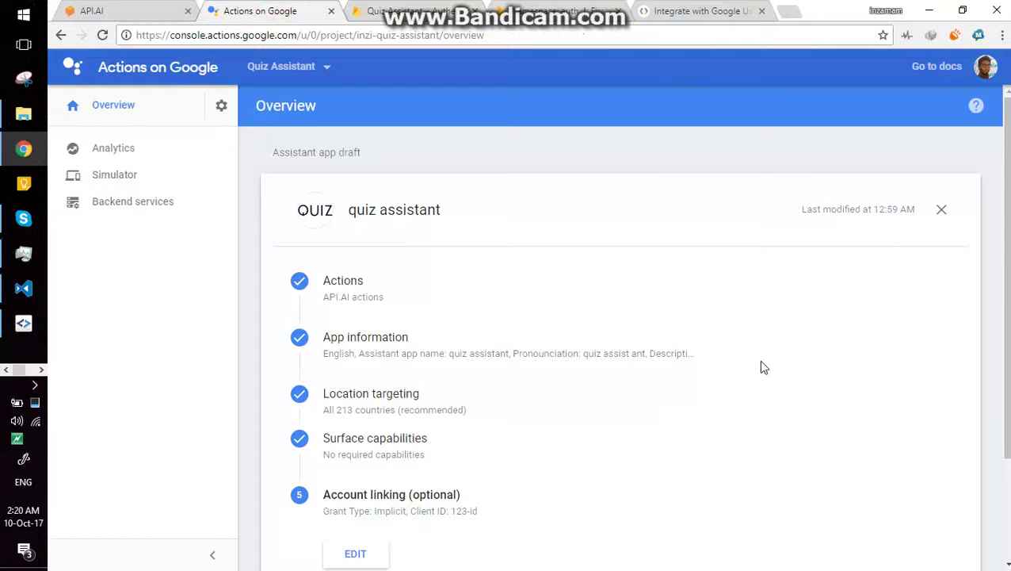
{"action": "scroll", "coordinate": [761, 367], "scroll_direction": "down", "scroll_amount": 3}
{"action": "left_click", "coordinate": [744, 514]}
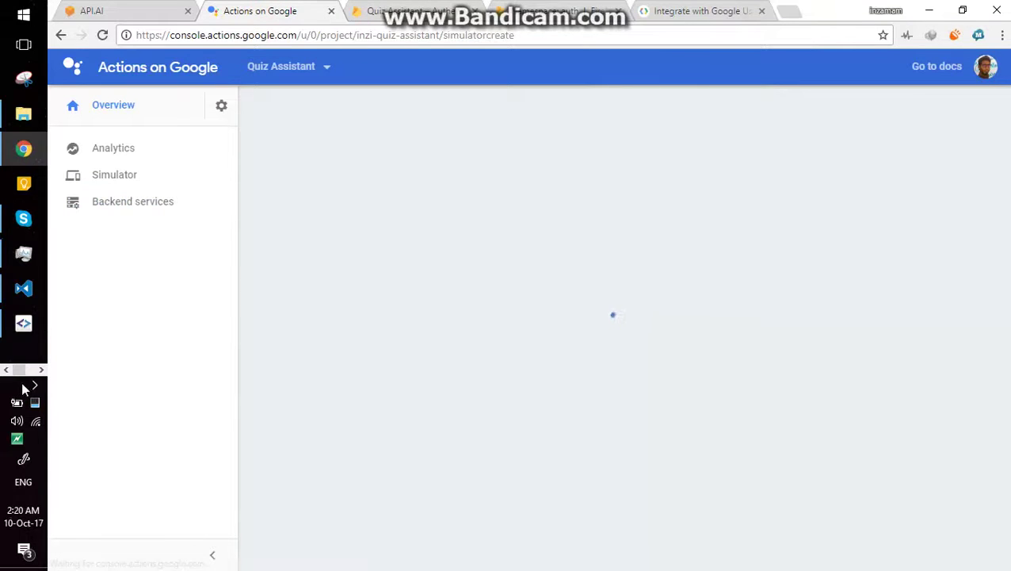
{"action": "left_click", "coordinate": [35, 369]}
{"action": "left_click", "coordinate": [4, 117]}
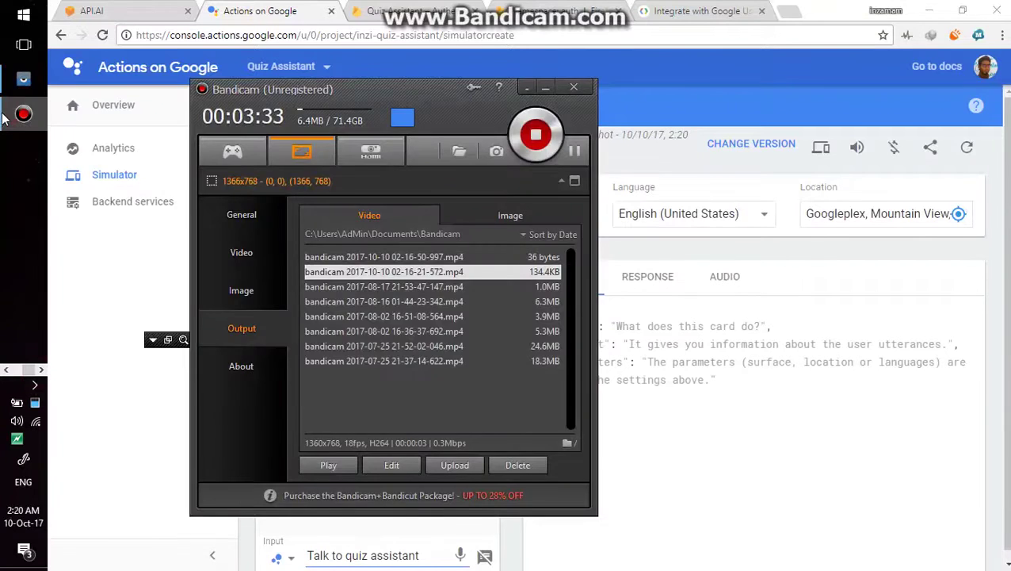
{"action": "left_click", "coordinate": [4, 117]}
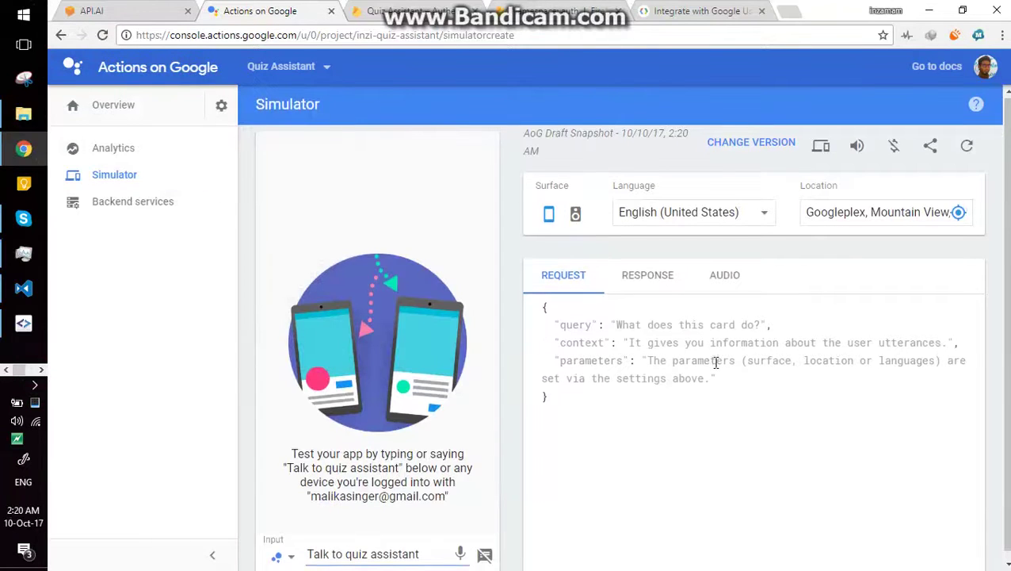
{"action": "scroll", "coordinate": [716, 362], "scroll_direction": "down", "scroll_amount": 1}
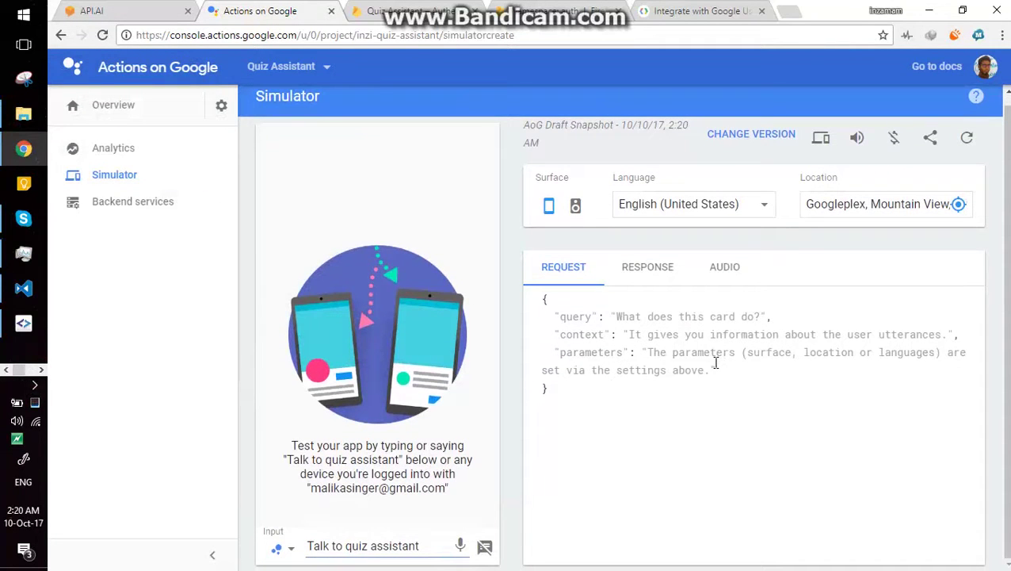
Step: Bring up the Vysor phone window and ask quiz assistant to use another account
{"action": "left_click", "coordinate": [43, 369]}
{"action": "left_click", "coordinate": [21, 82]}
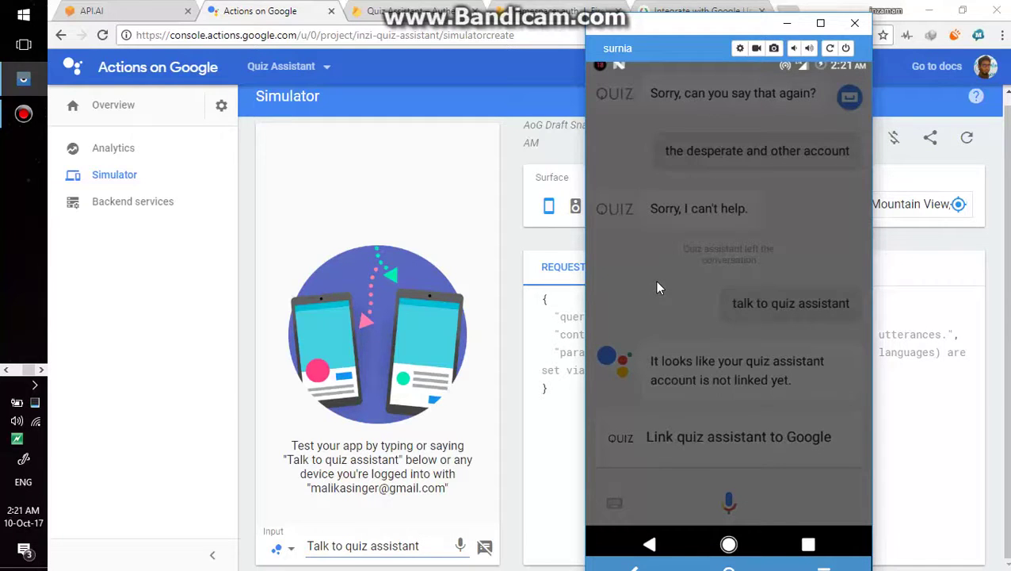
Step: Check the Firebase users list, then bring the mirrored phone back to the front
{"action": "left_click", "coordinate": [437, 6]}
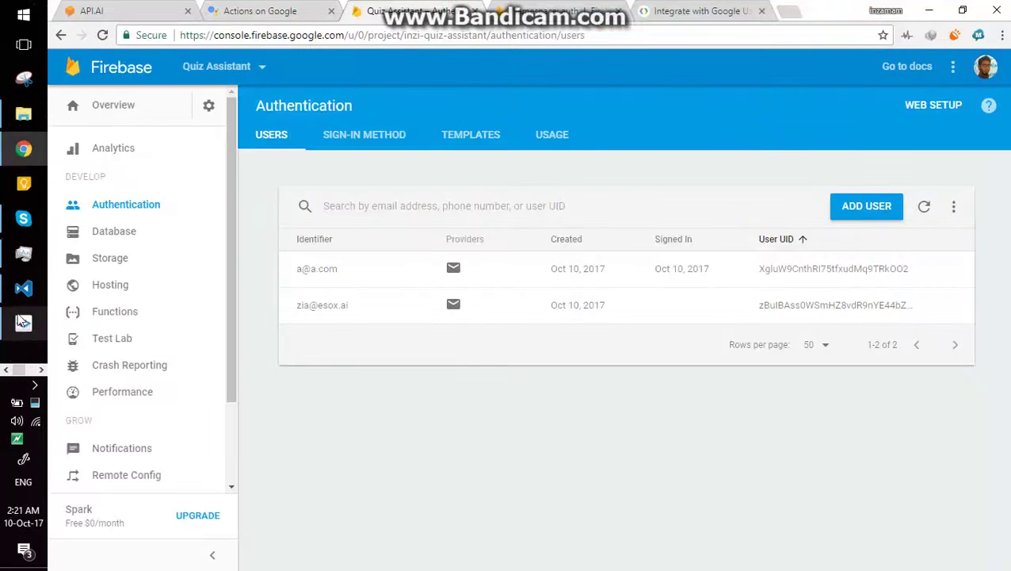
{"action": "left_click", "coordinate": [28, 360]}
{"action": "key", "text": "alt+Tab"}
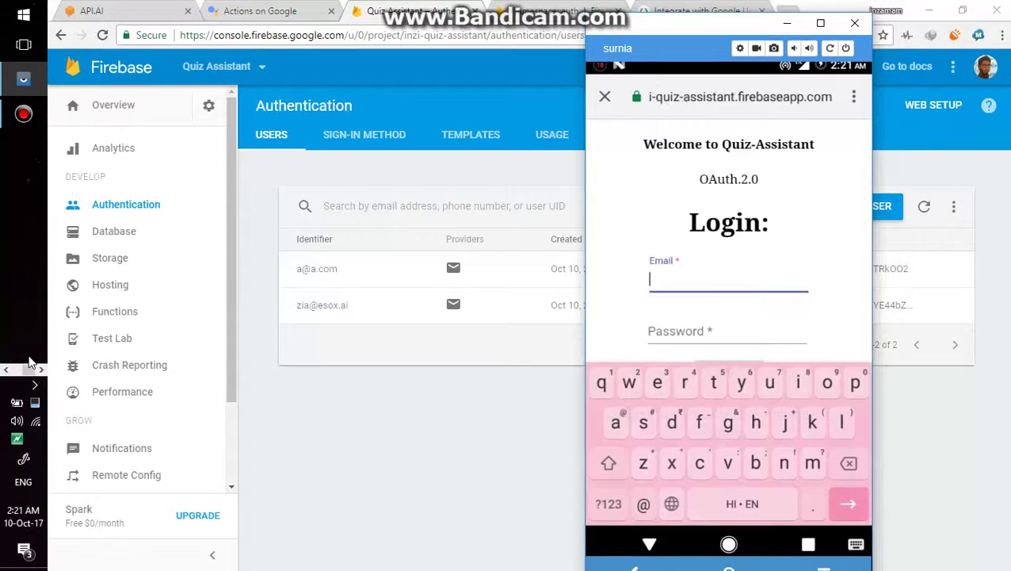
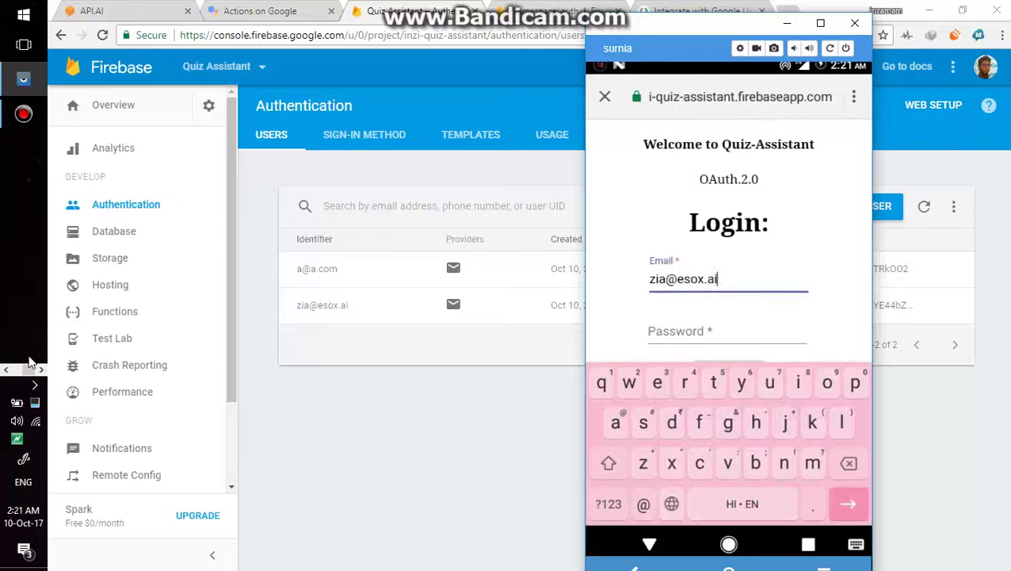
Step: Log in on the Quiz-Assistant page with the second user's email and password
{"action": "key", "text": "Return"}
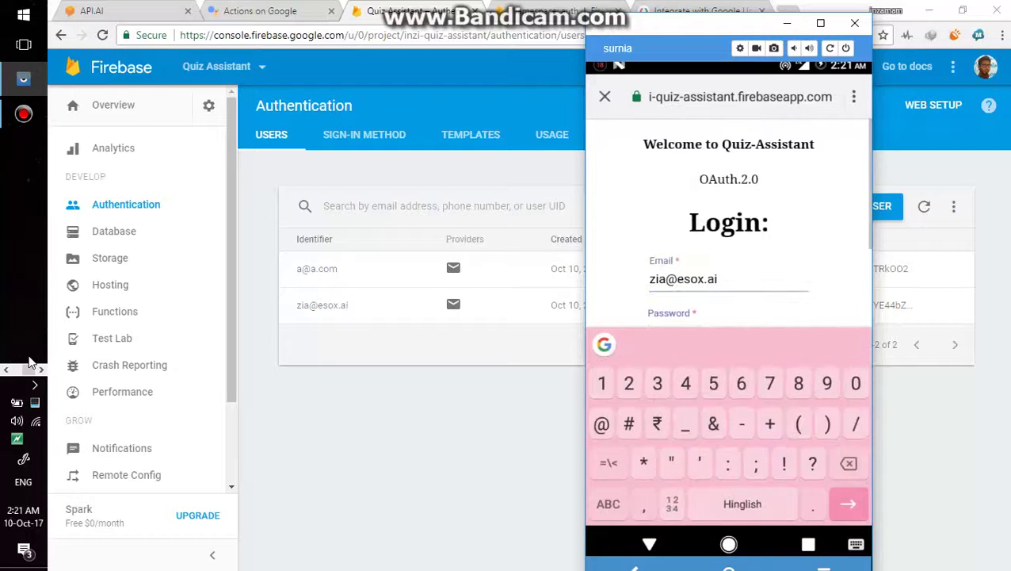
{"action": "type", "text": "123"}
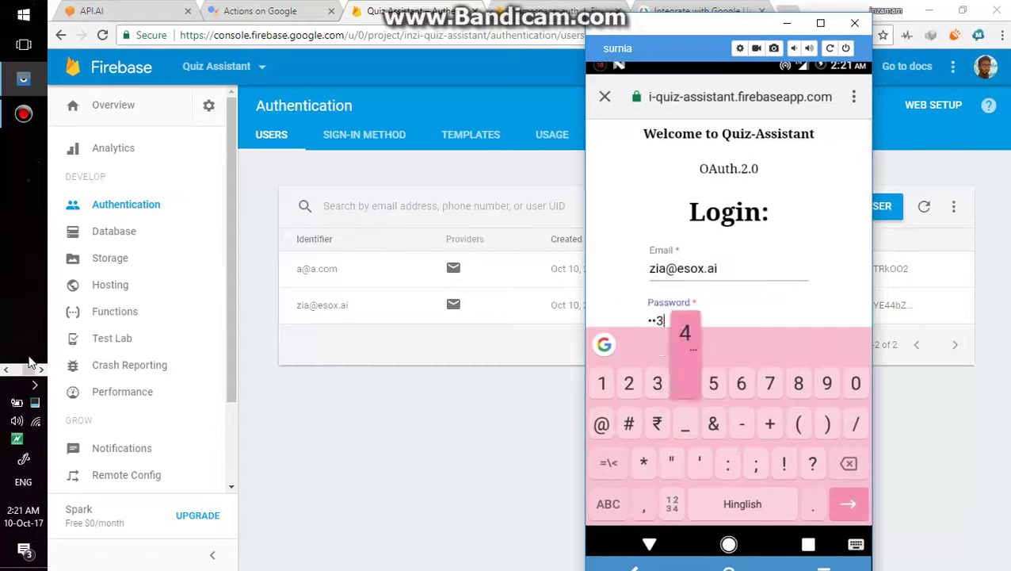
{"action": "type", "text": "456"}
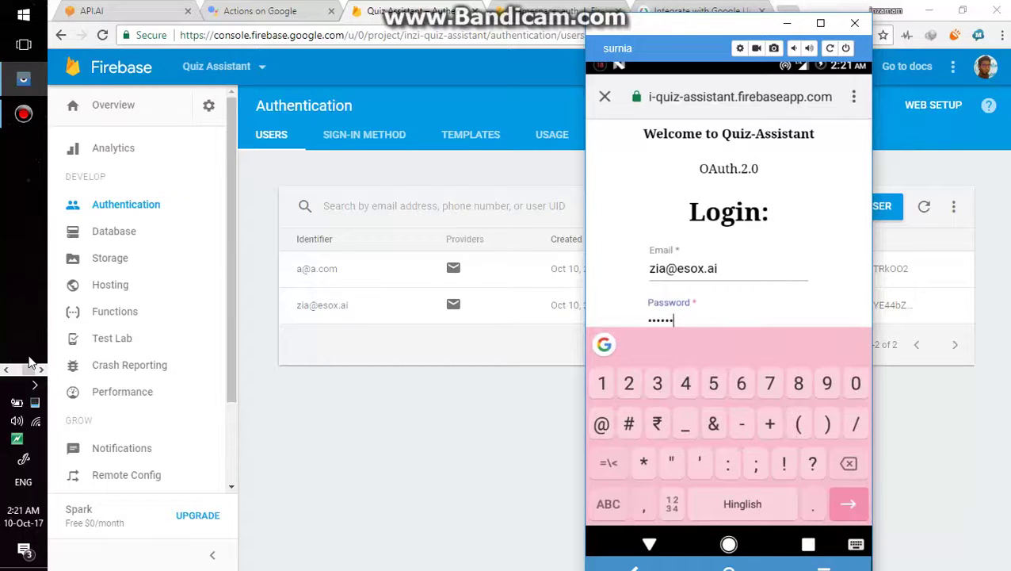
{"action": "key", "text": "Escape"}
{"action": "key", "text": "Return"}
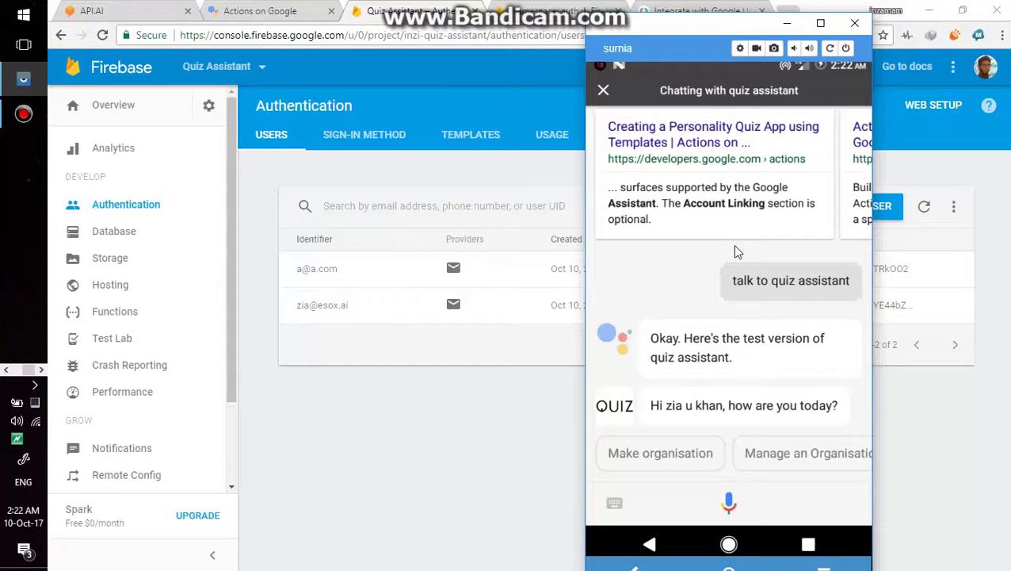
Step: Confirm quiz assistant greets the second linked user by name with organisation suggestions
{"action": "left_click", "coordinate": [23, 115]}
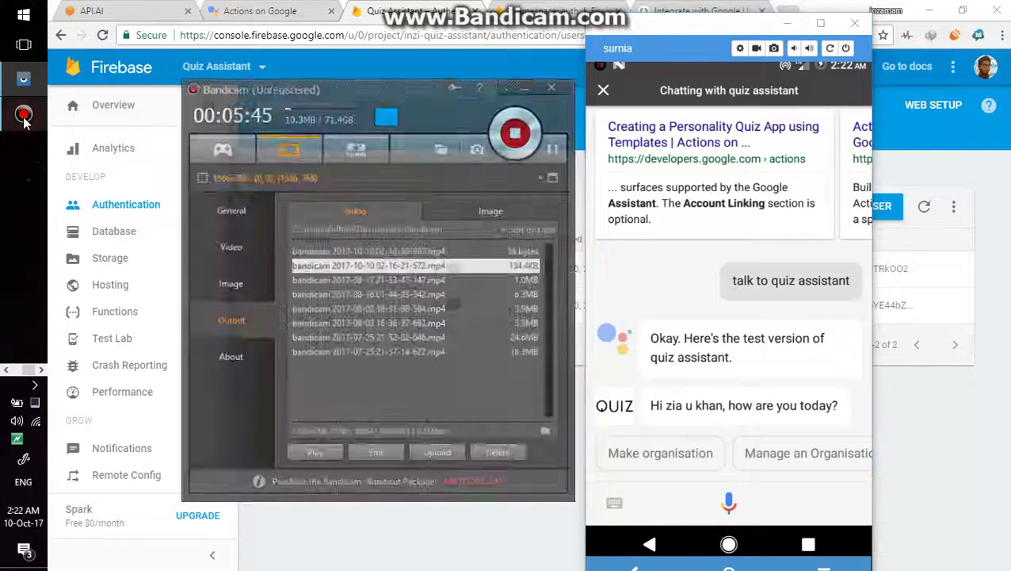